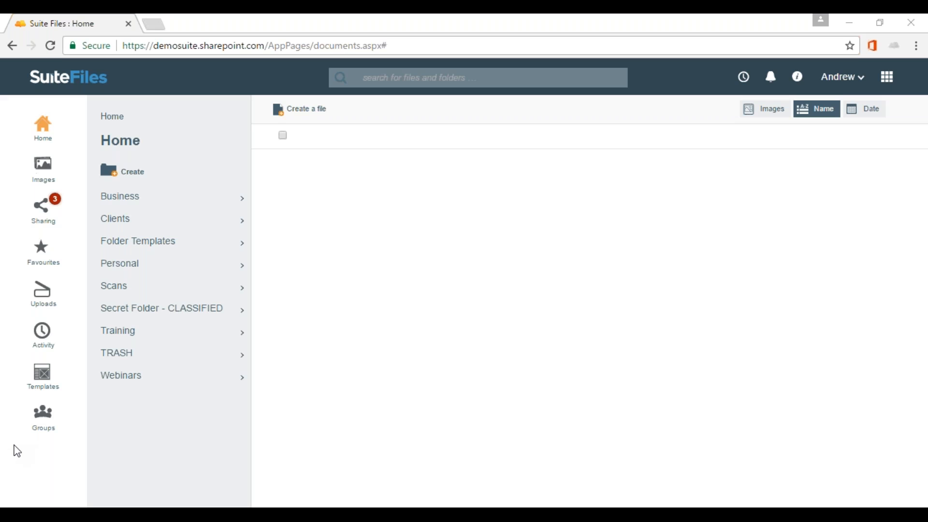
Step: Add a colleague to the Owners group in the group management dialog and close the dialog
click(47, 422)
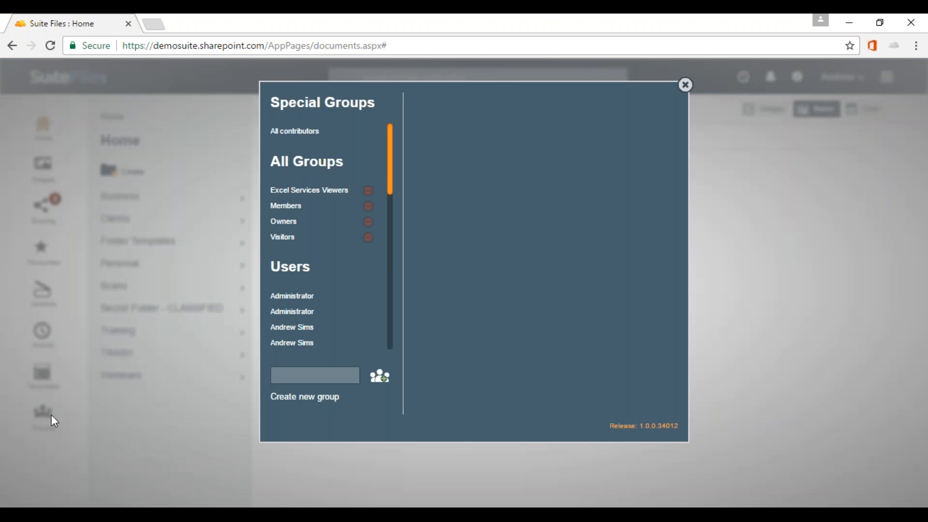
click(284, 230)
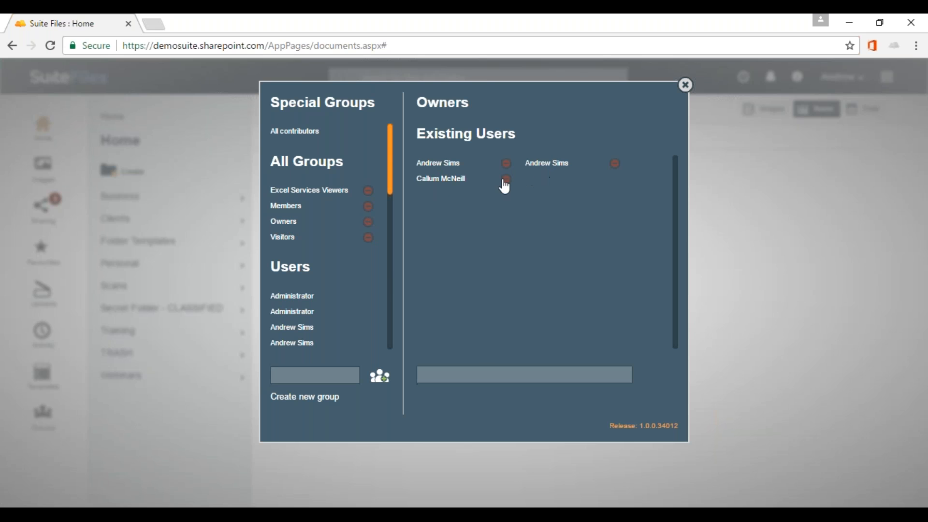
click(437, 382)
text(dana)
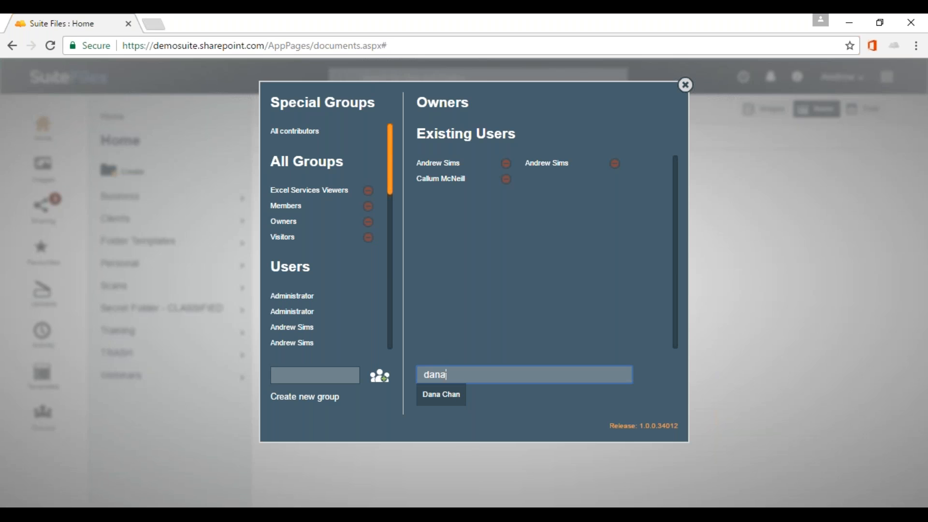
click(437, 404)
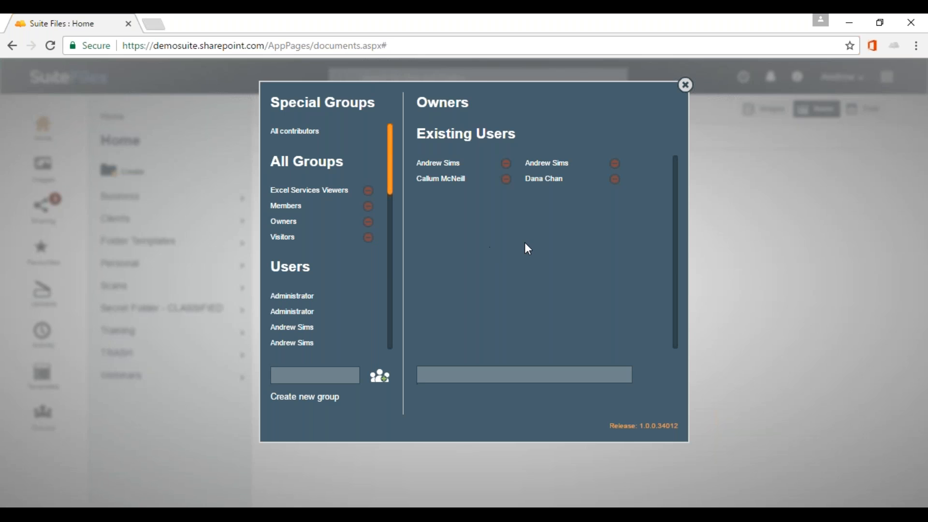
click(685, 85)
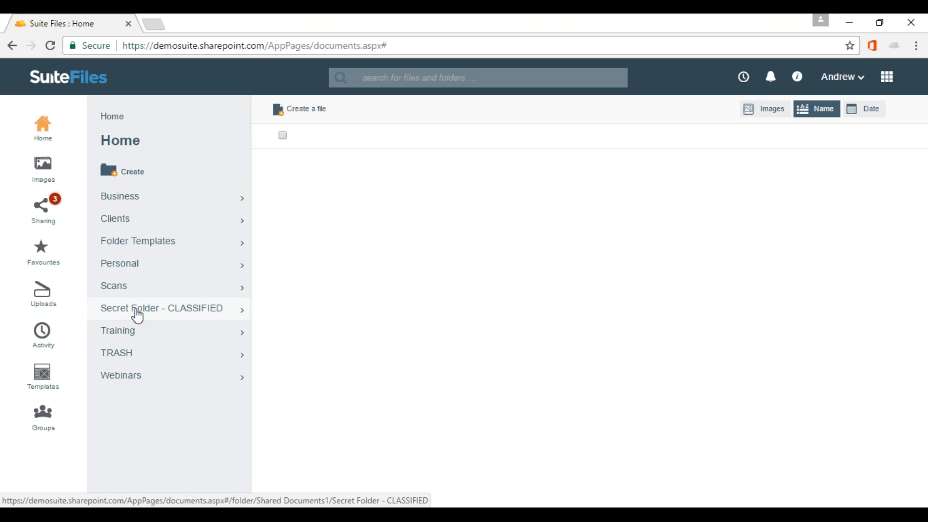
Step: Open Secret Folder - CLASSIFIED in the administrator's window and in the standard user's window to check each account's access
click(181, 318)
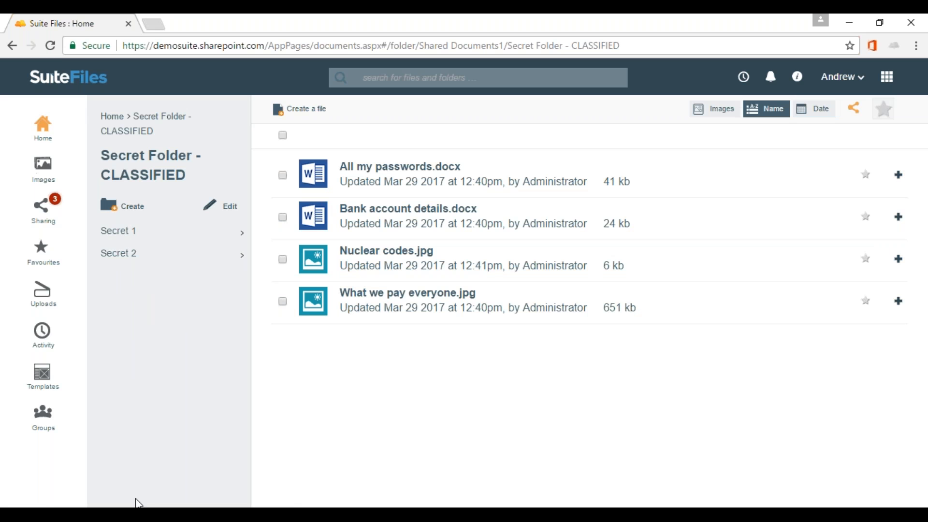
mouse_move(141, 515)
click(183, 484)
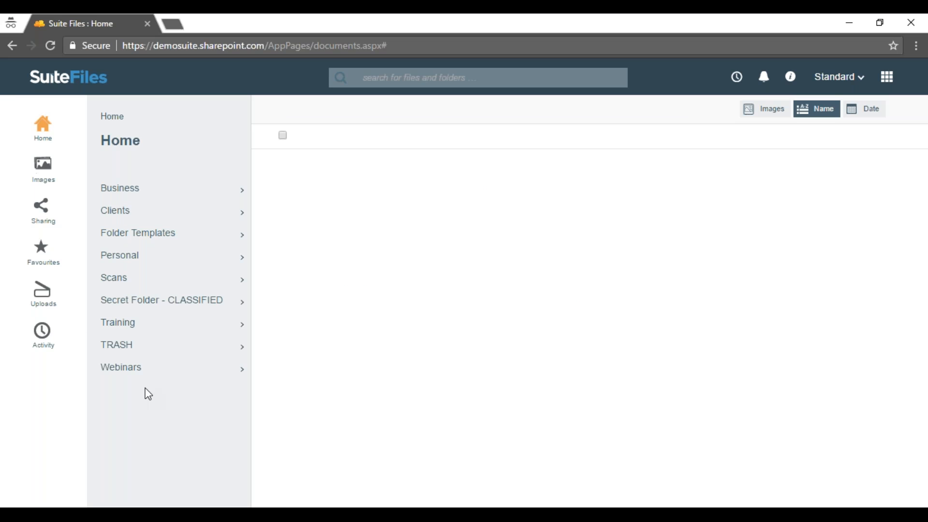
click(147, 309)
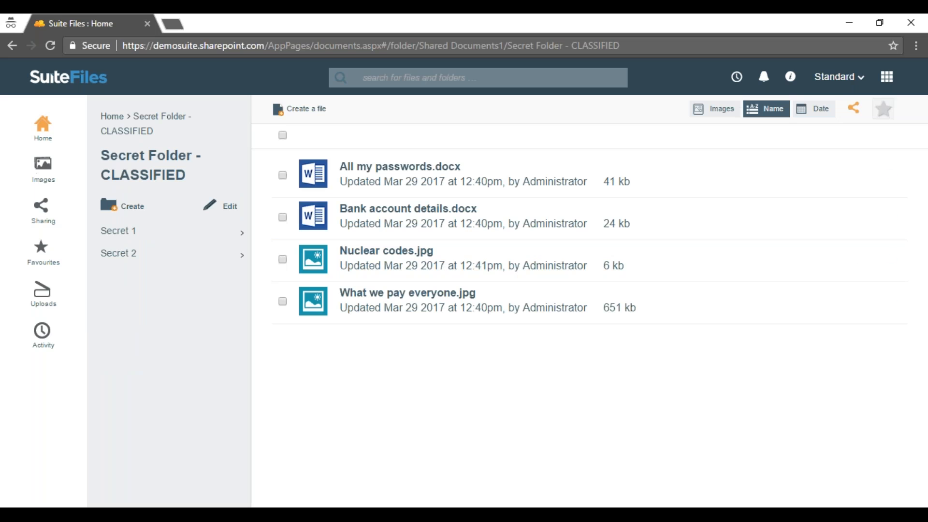
click(110, 117)
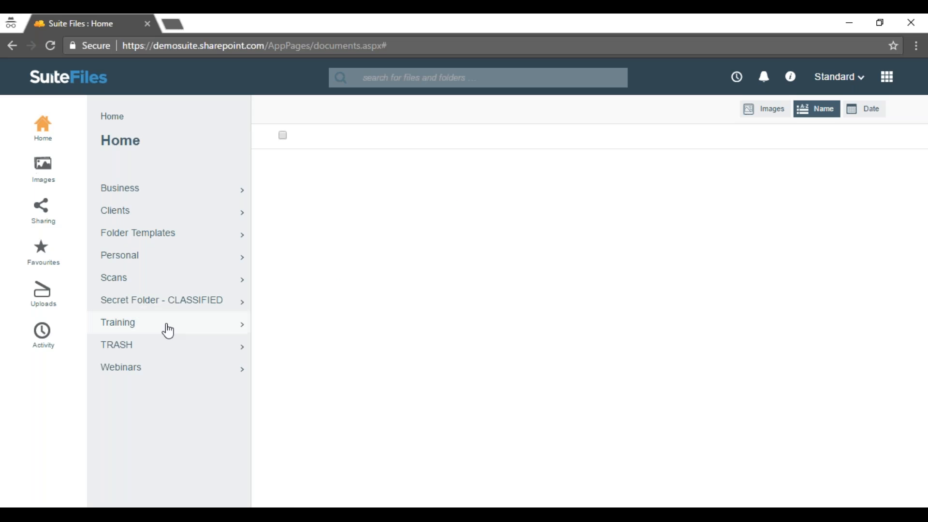
Step: Create a new group named "Secret Folder Group" from the administrator's window
click(154, 514)
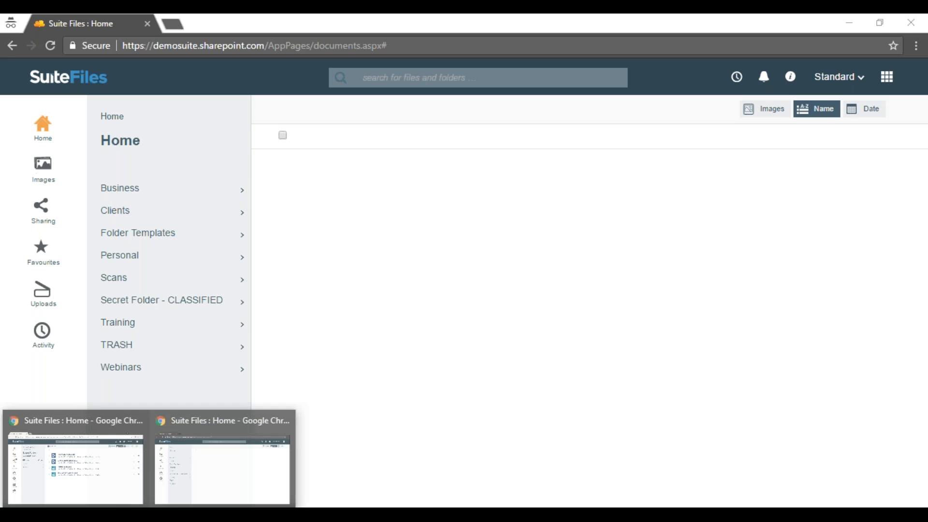
click(106, 488)
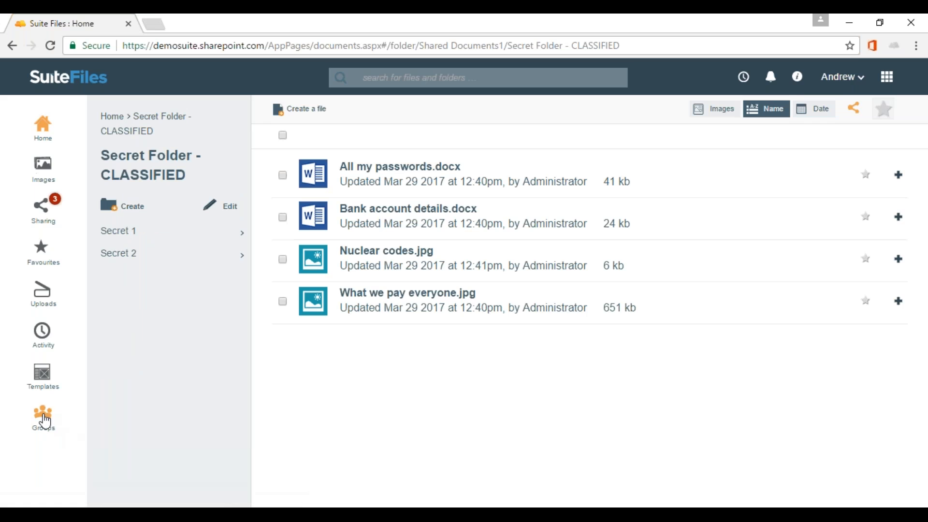
click(43, 414)
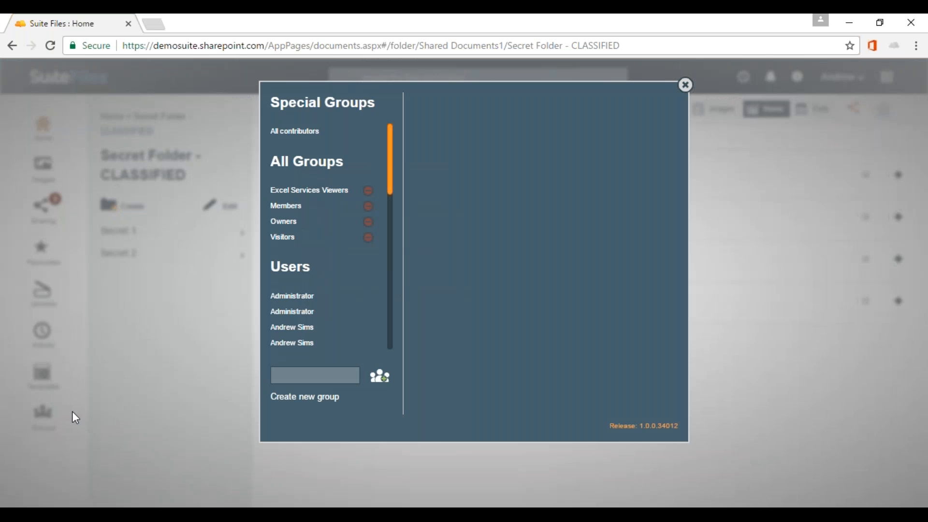
click(315, 372)
text(Secret Fo)
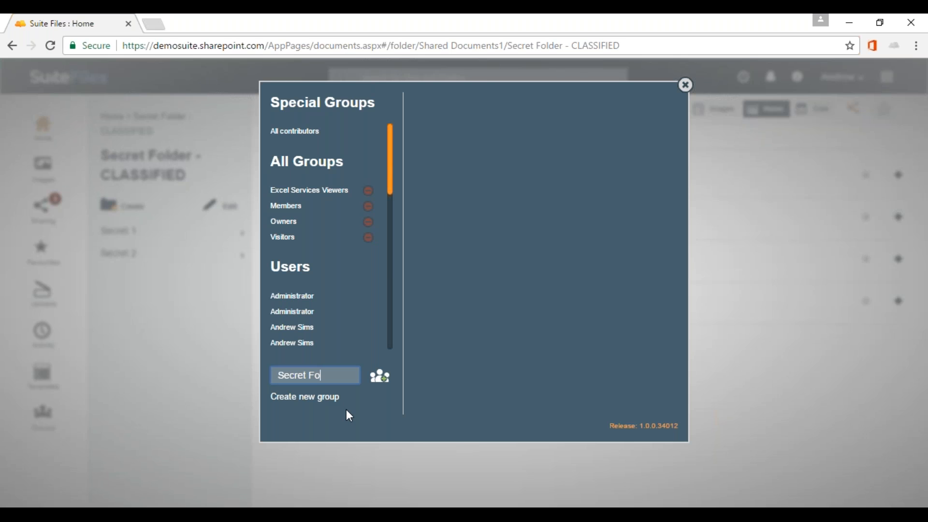
text(lder Group)
click(304, 401)
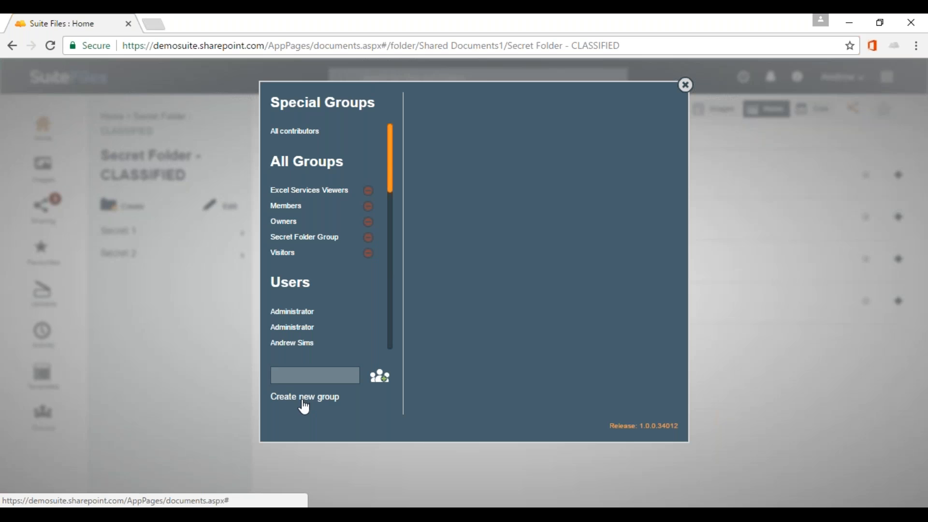
Step: Add a colleague as a user of Secret Folder Group and close the group management dialog
triple_click(289, 161)
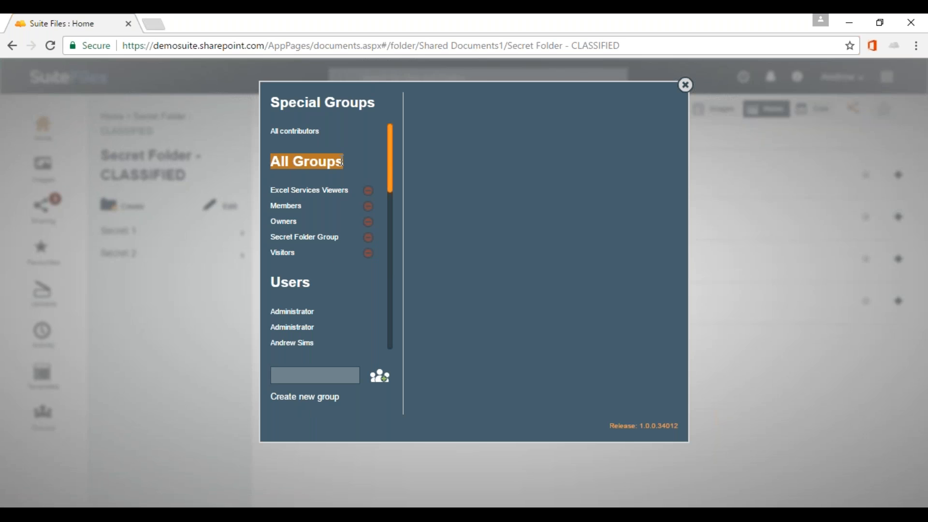
click(310, 240)
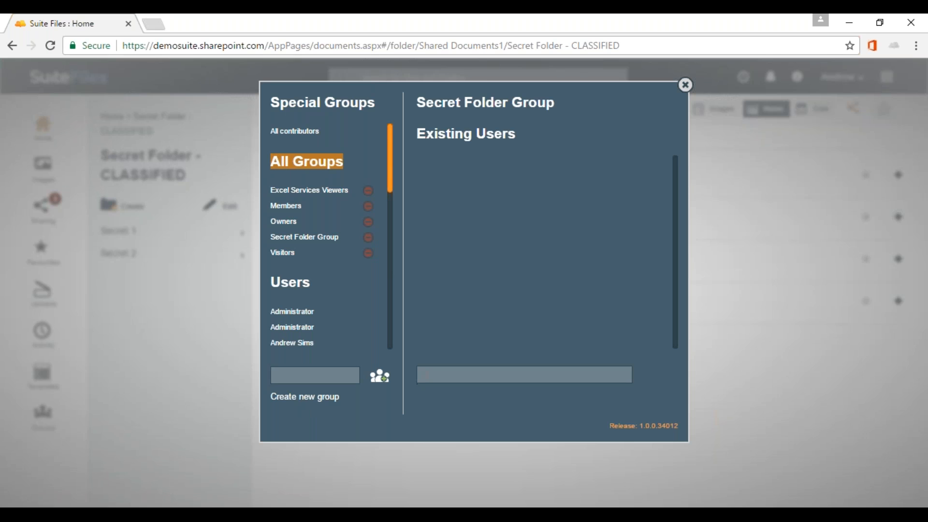
click(433, 375)
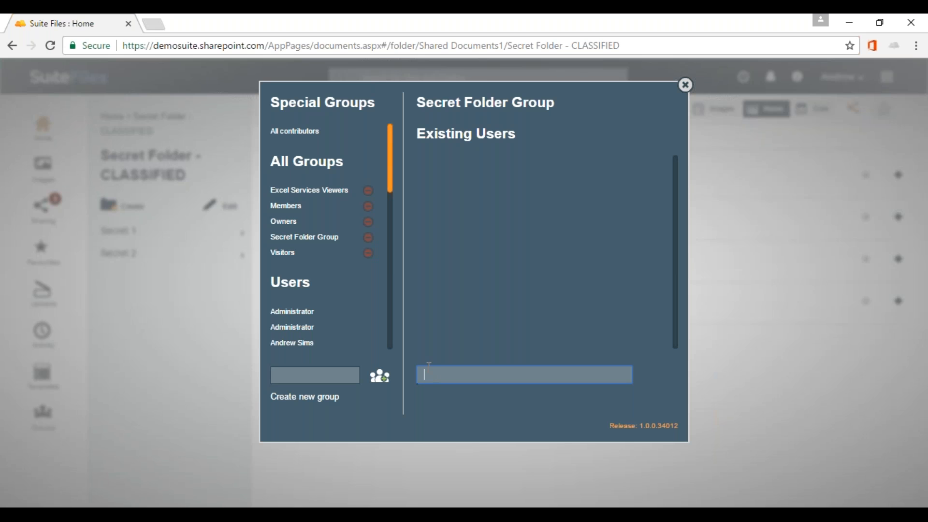
text(call)
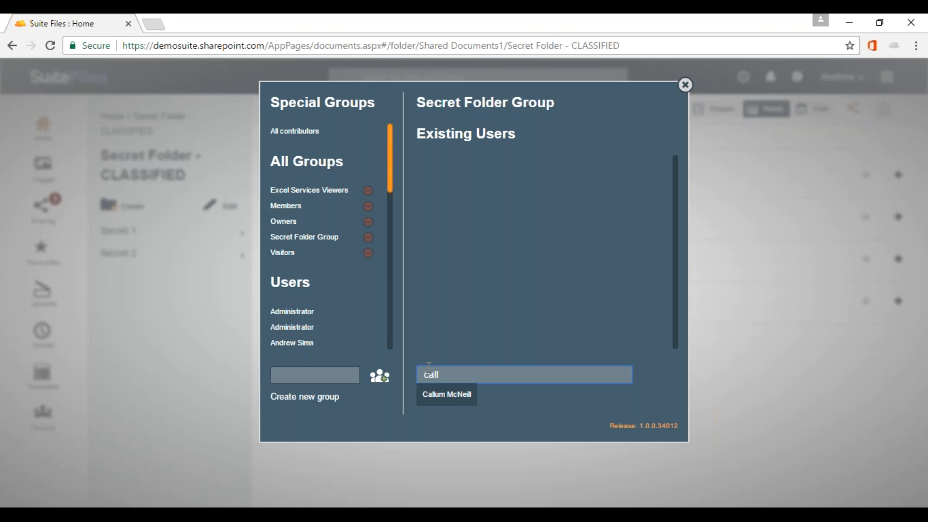
click(453, 394)
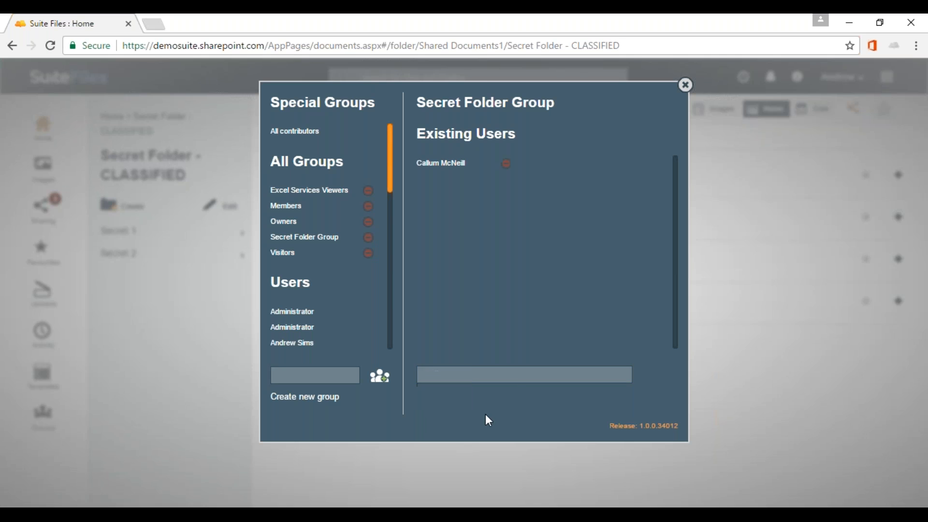
click(685, 87)
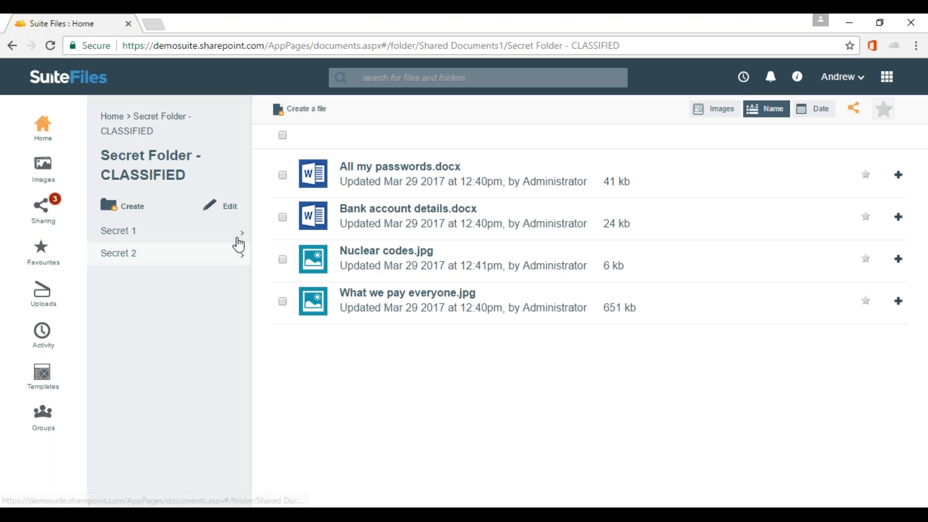
Step: Disable inherited permissions on Secret Folder - CLASSIFIED and grant Read and Edit only to Secret Folder Group
click(232, 213)
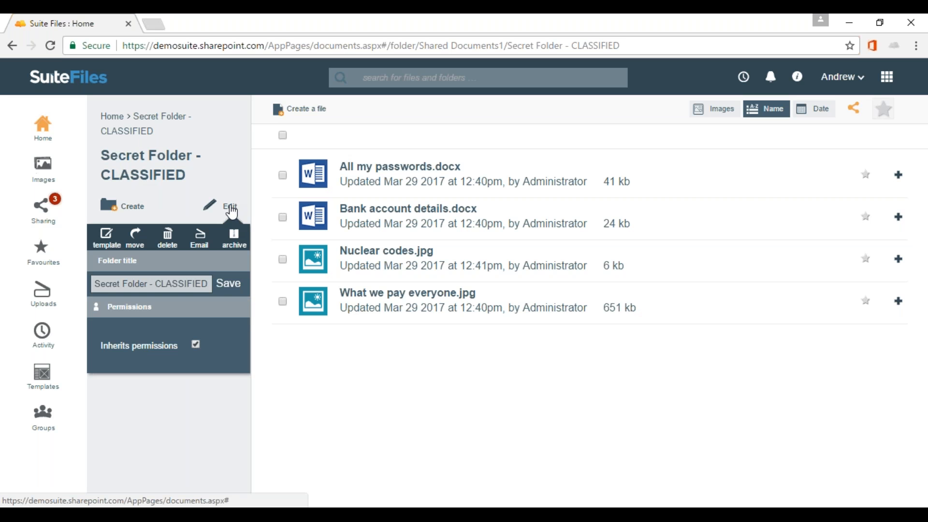
drag(104, 352, 183, 363)
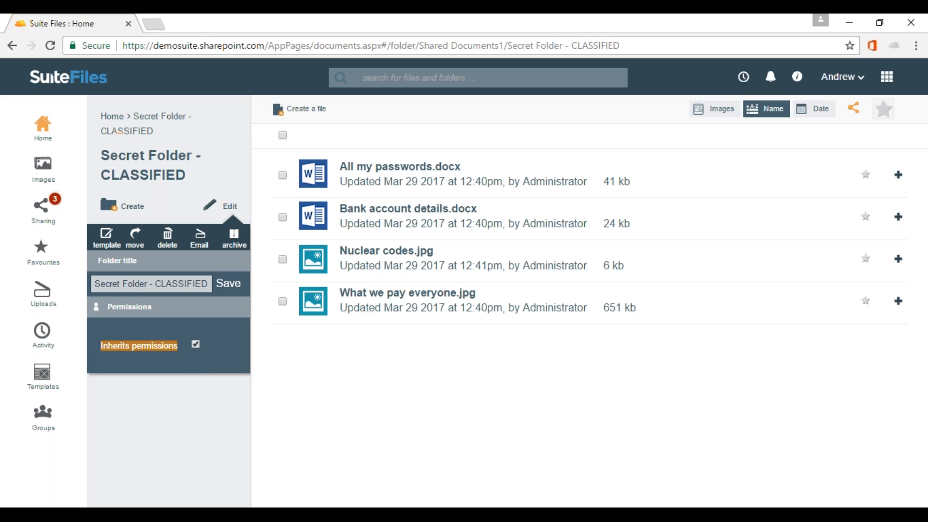
click(228, 358)
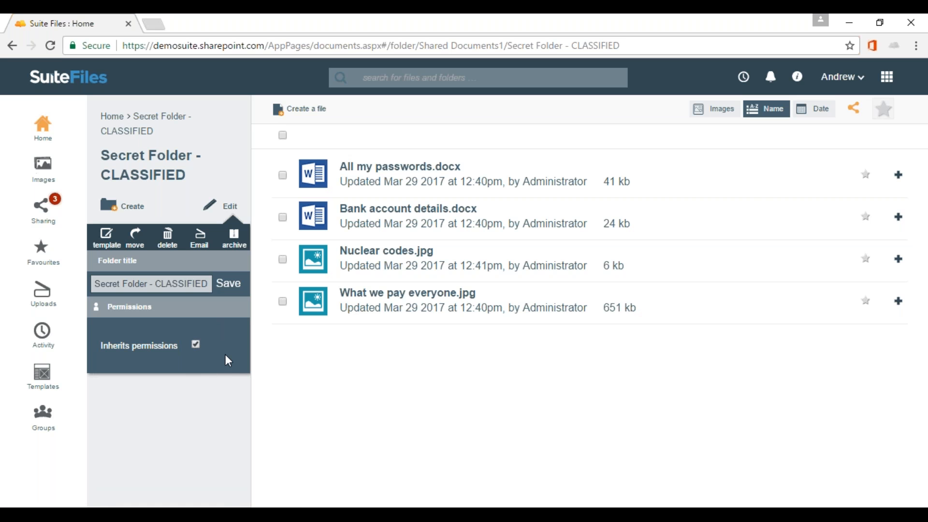
click(196, 345)
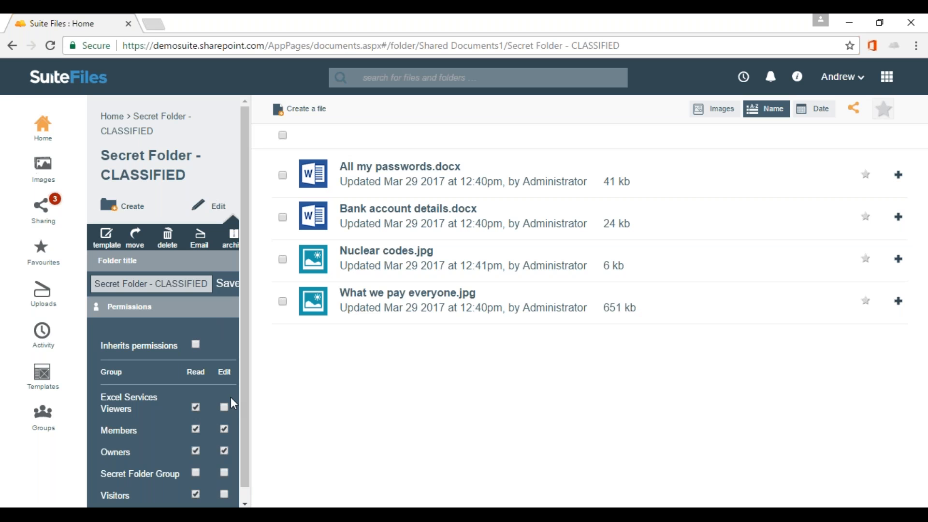
scroll(239, 411, down, 1)
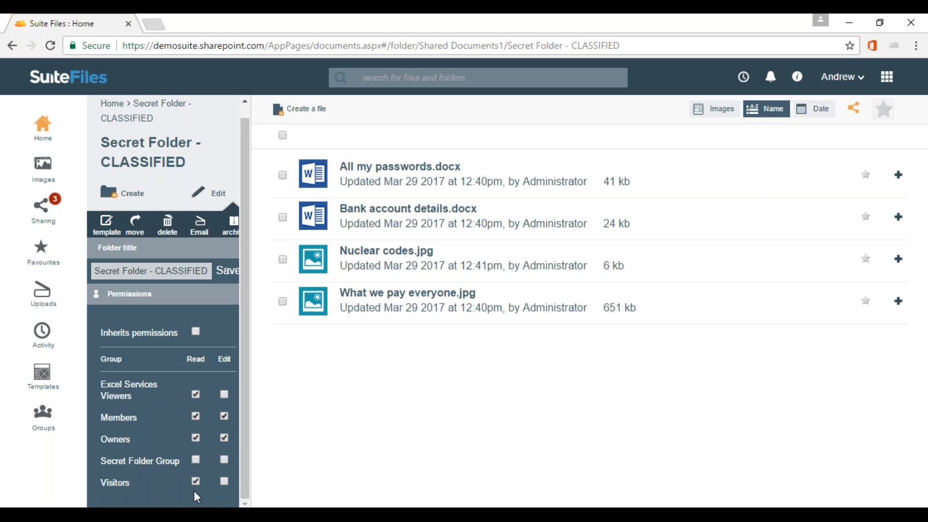
click(131, 465)
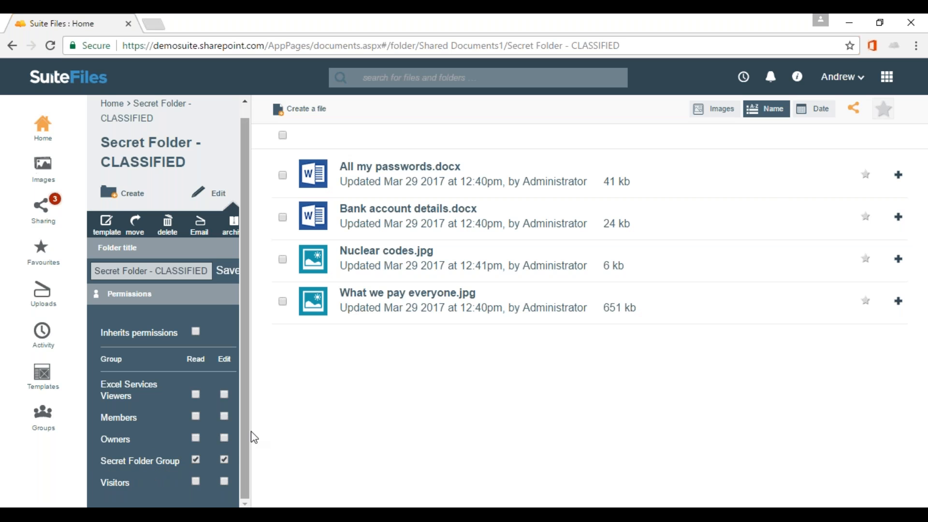
click(286, 435)
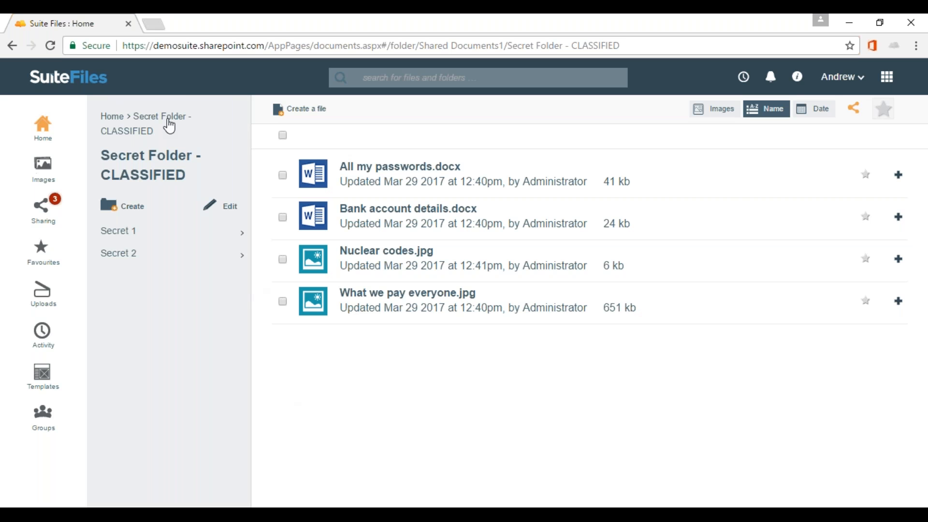
Step: Check access to Secret Folder - CLASSIFIED as administrator and refresh the standard user's Home folder list to check its visibility there
click(113, 117)
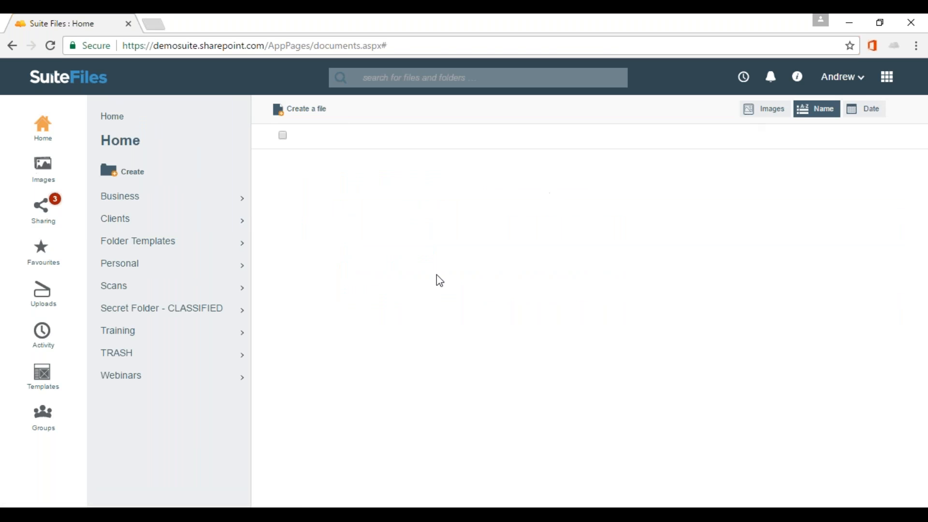
click(152, 313)
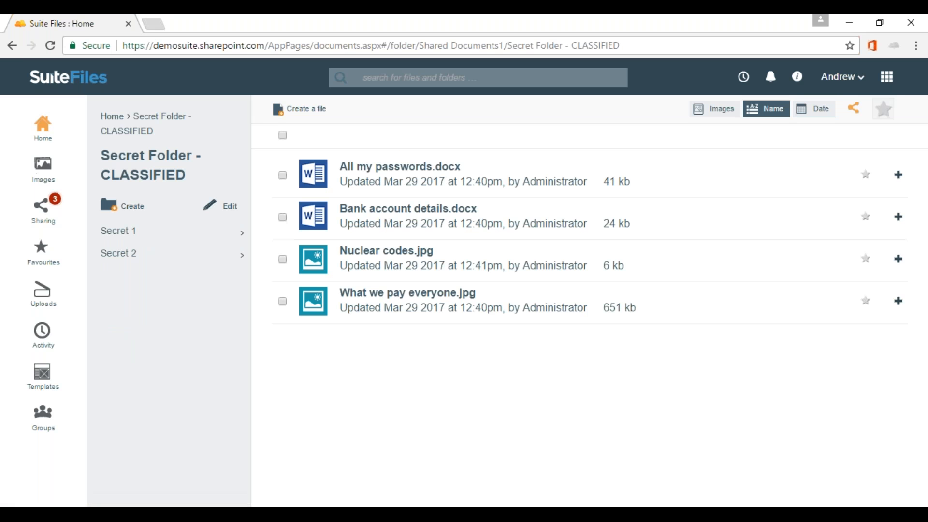
click(107, 117)
mouse_move(14, 479)
click(192, 474)
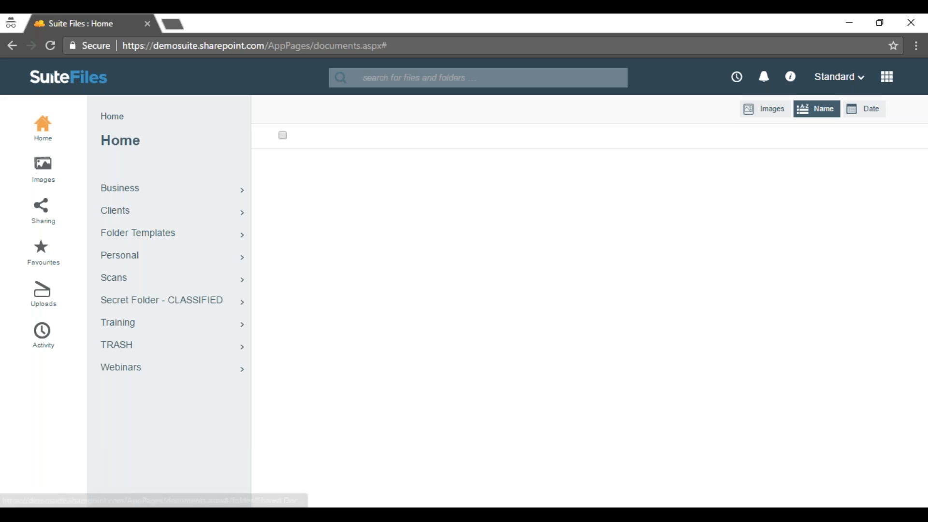
click(113, 117)
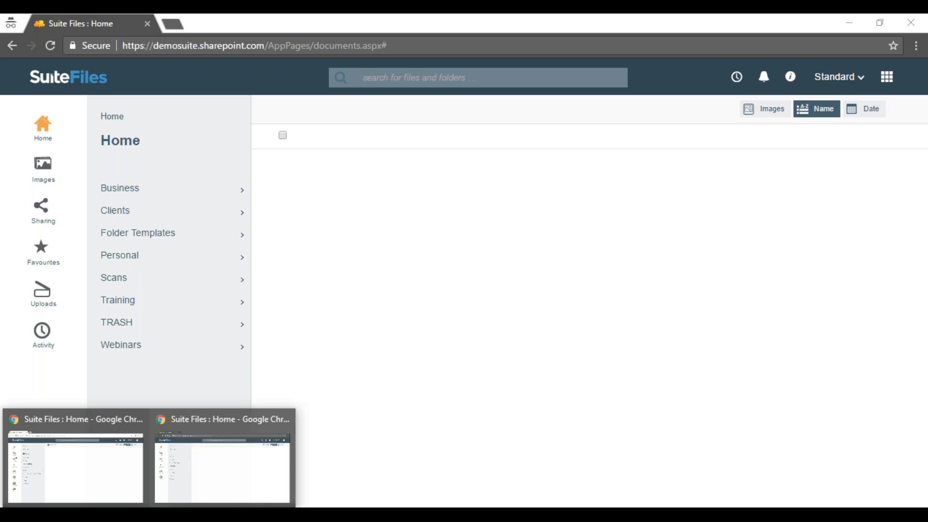
Step: Re-enable Inherits permissions on Secret Folder - CLASSIFIED from the administrator's window
click(112, 480)
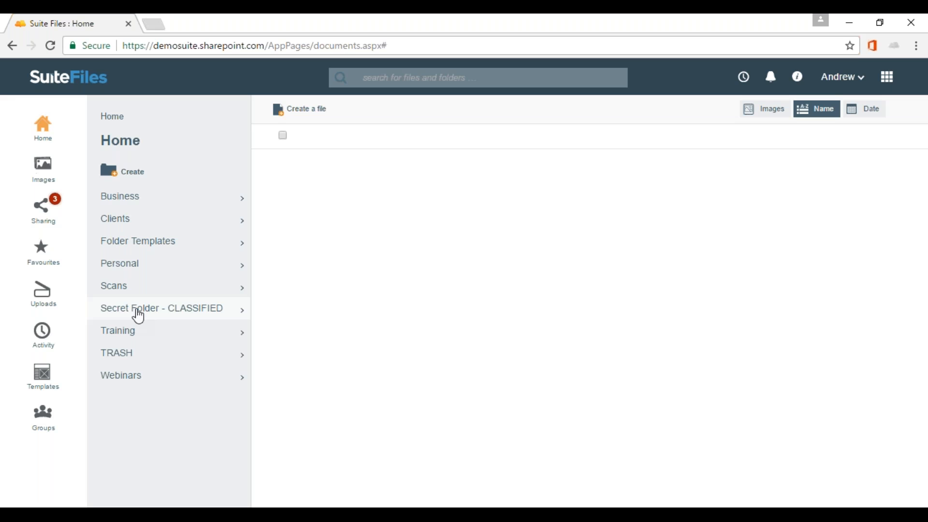
click(152, 317)
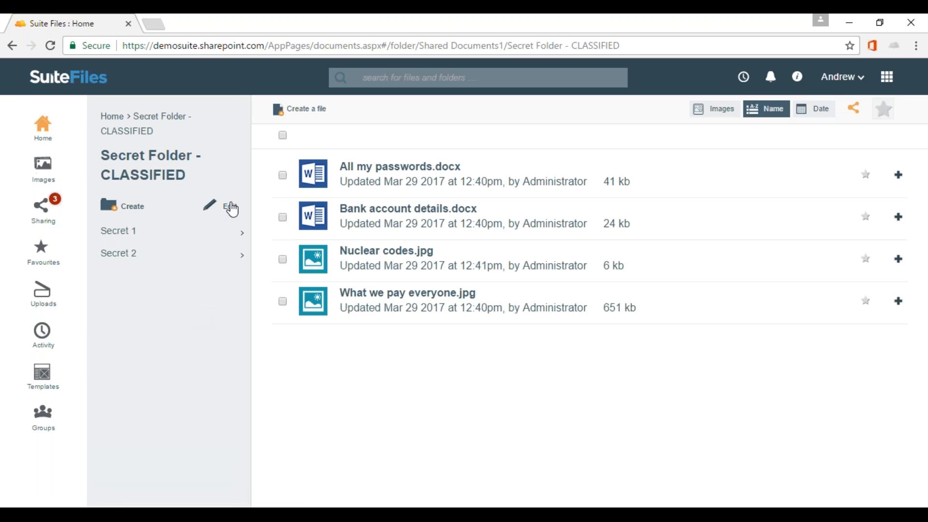
click(233, 209)
click(198, 344)
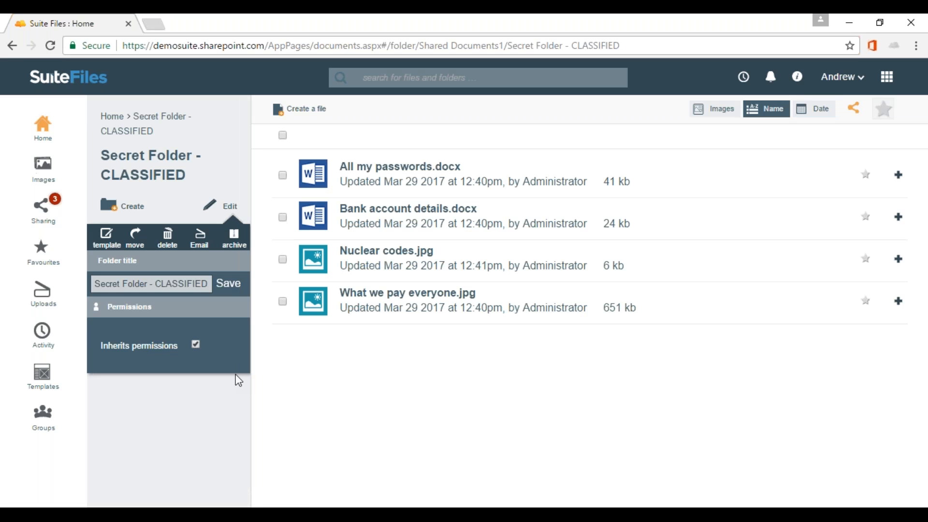
click(309, 368)
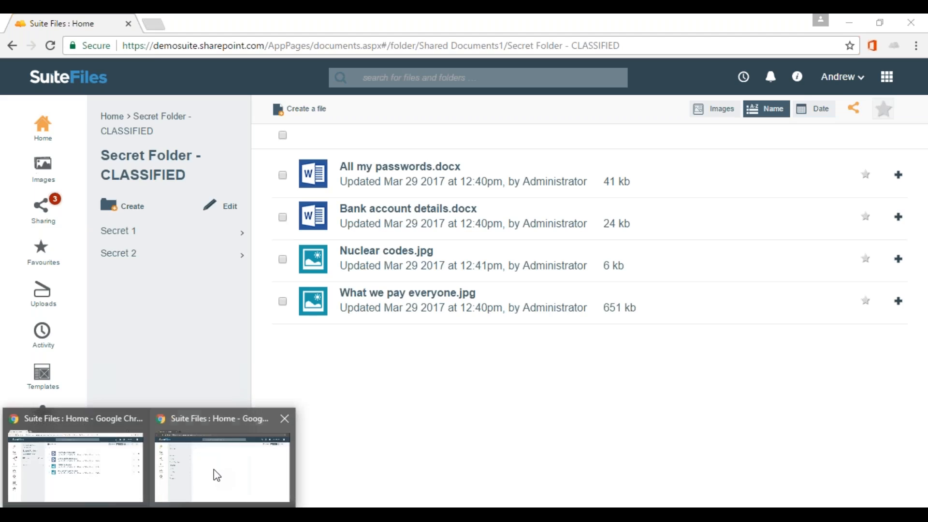
Step: Refresh the Home folder list in the standard user's window to check for Secret Folder - CLASSIFIED
click(216, 475)
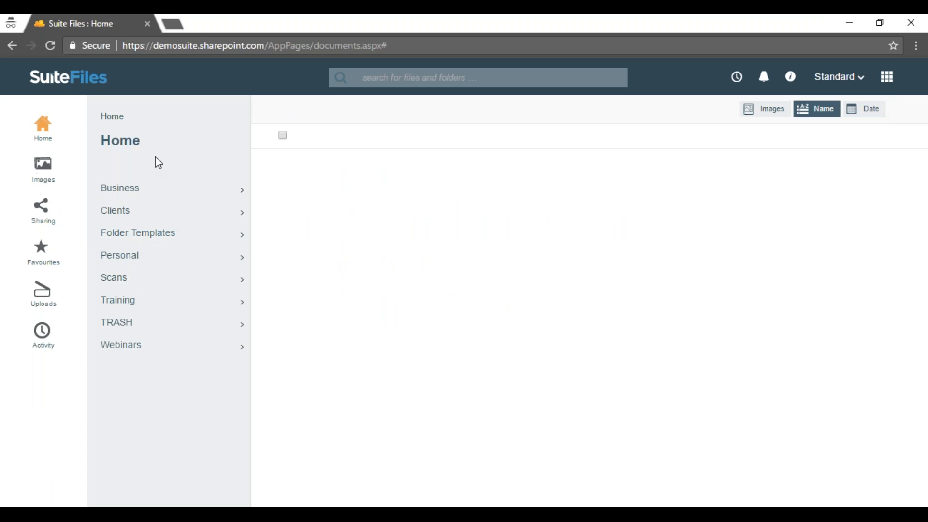
click(114, 127)
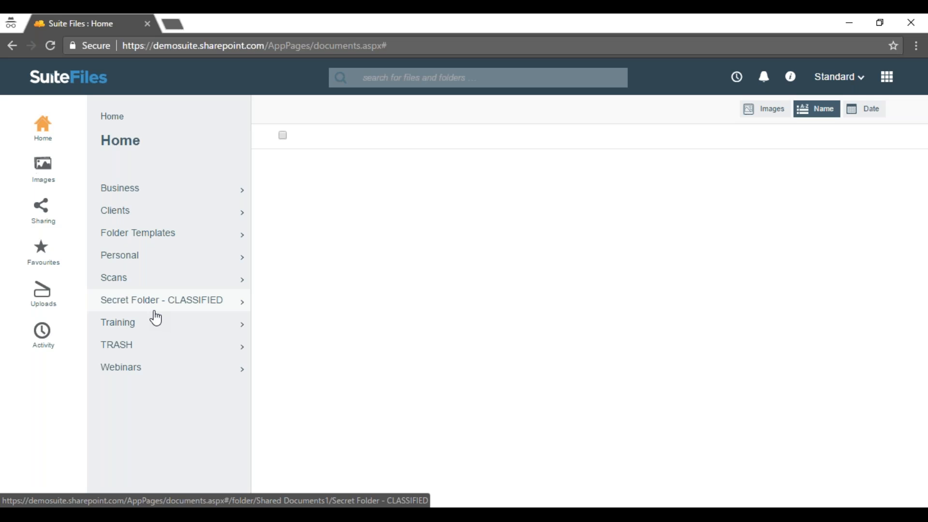
Step: Switch to the slide presentation and advance to the "Got Questions?" slide
mouse_move(285, 515)
click(322, 458)
key(Right)
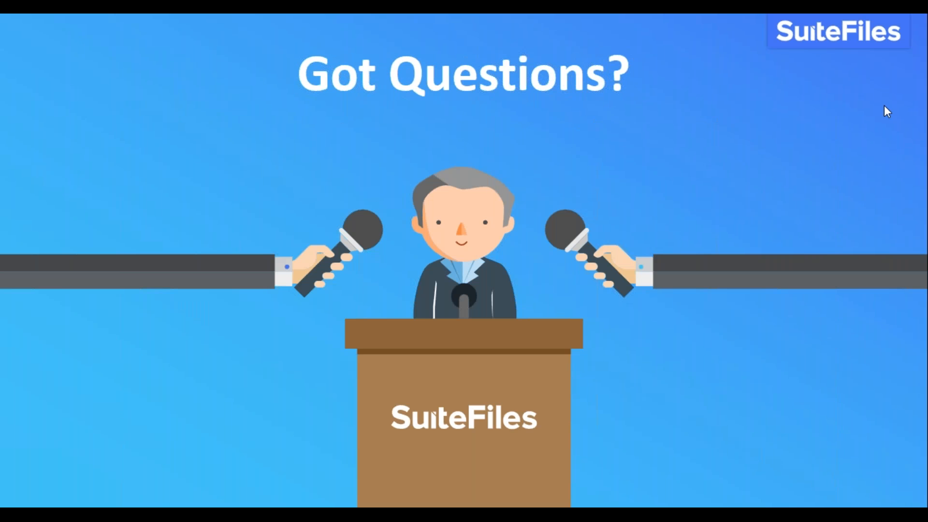